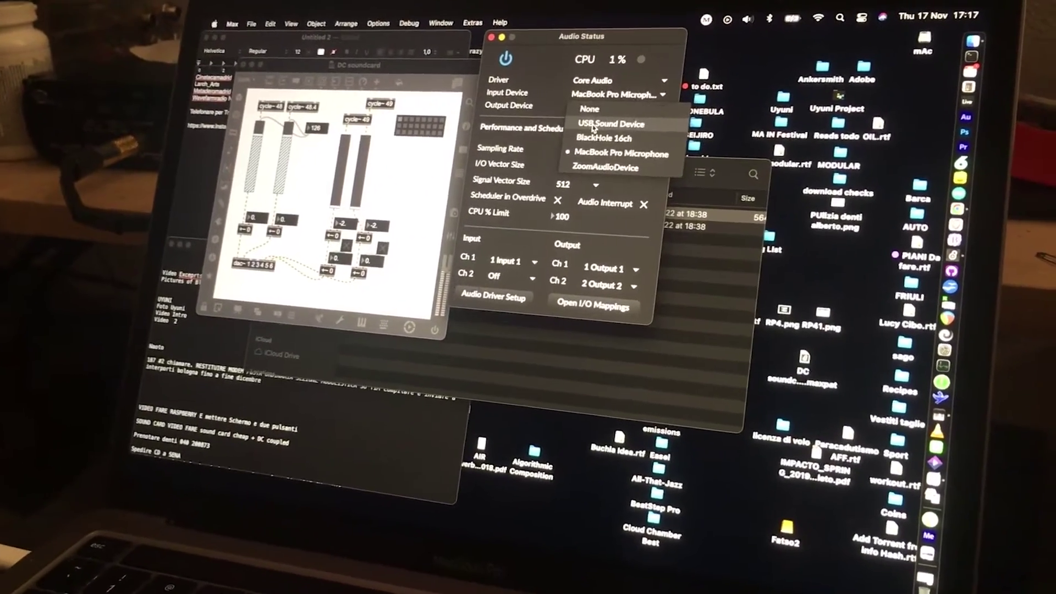
# Set Max's input and output devices to USB Sound Device, then open Audio Driver Setup.
pyautogui.click(619, 135)
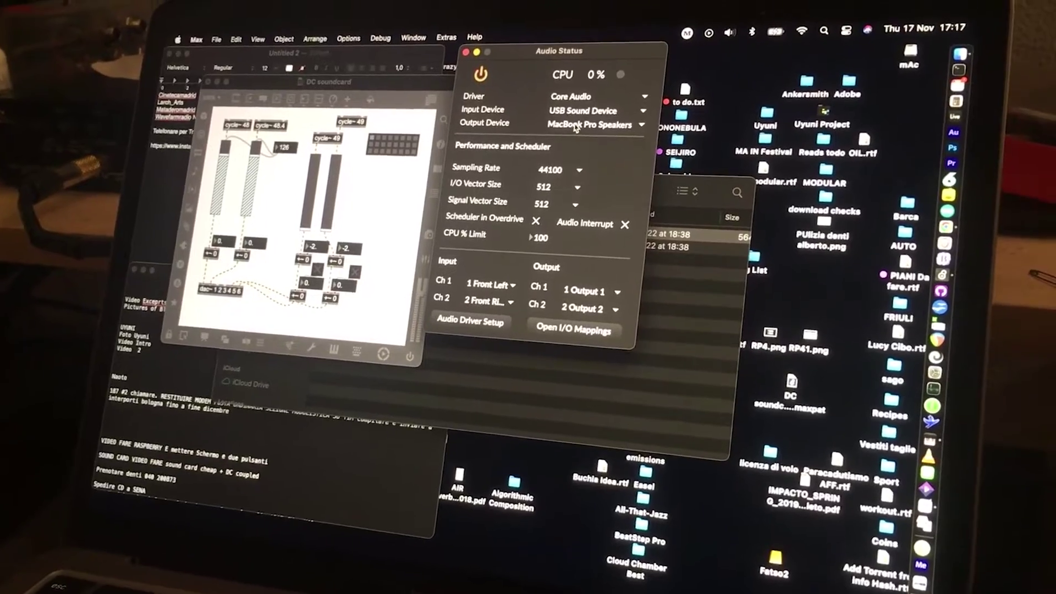
pyautogui.click(590, 123)
pyautogui.click(569, 169)
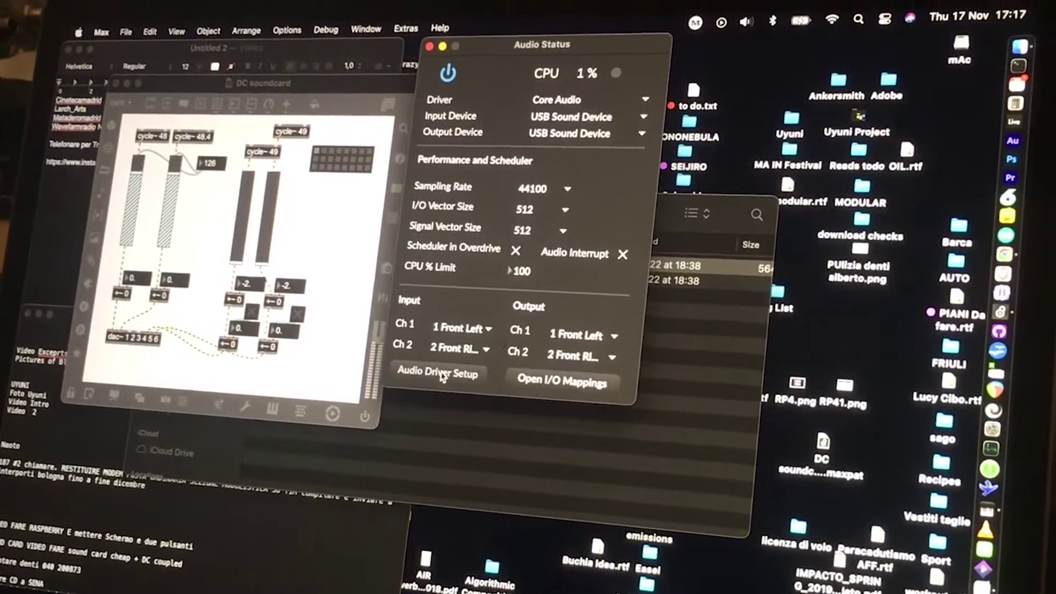
pyautogui.click(443, 375)
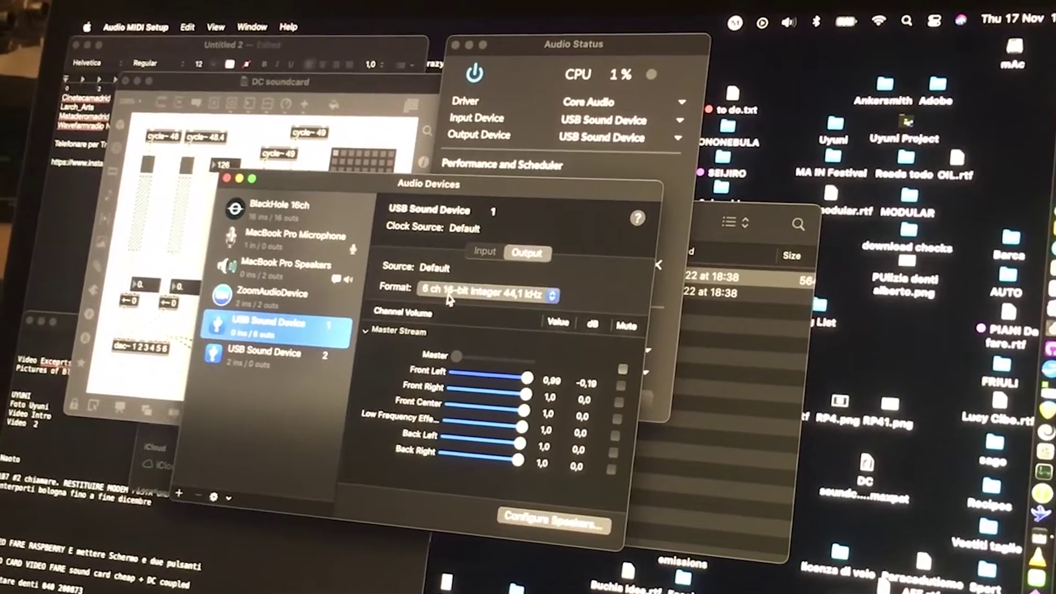
# Verify the USB Sound Device format reads 6 ch 16-bit 44.1 kHz, then close the settings window.
pyautogui.click(450, 296)
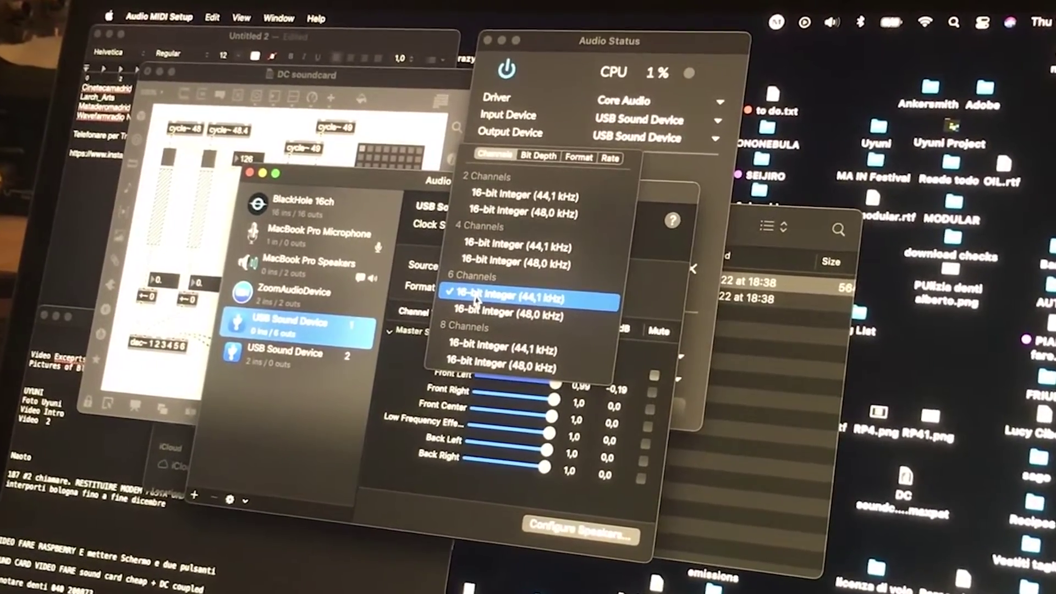
pyautogui.click(250, 169)
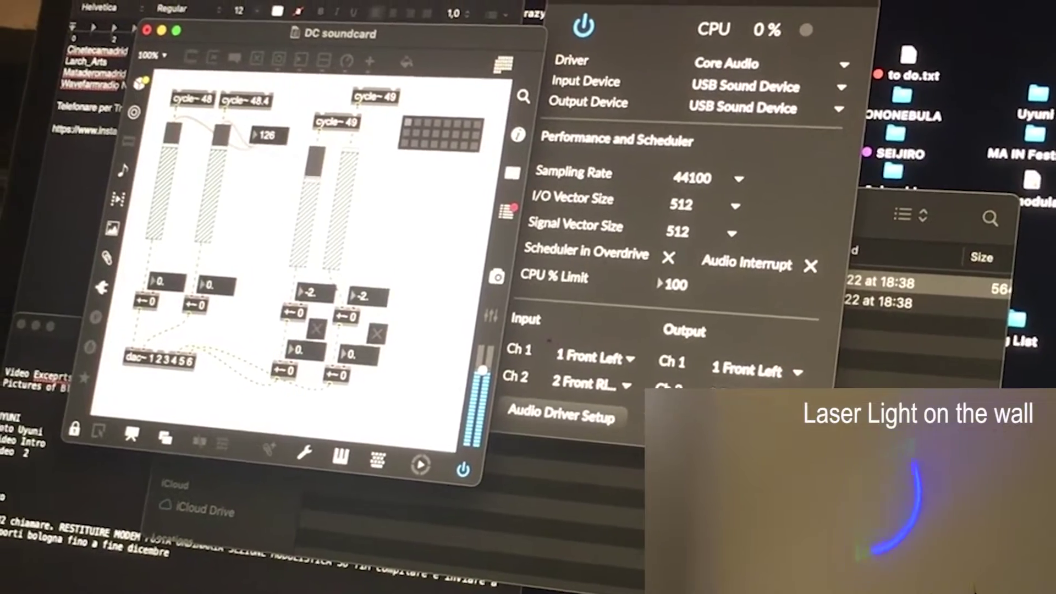
# Lower the cycle~ 49 channel slider and enable the DC offset toggle.
pyautogui.moveTo(307, 231); pyautogui.dragTo(308, 155)
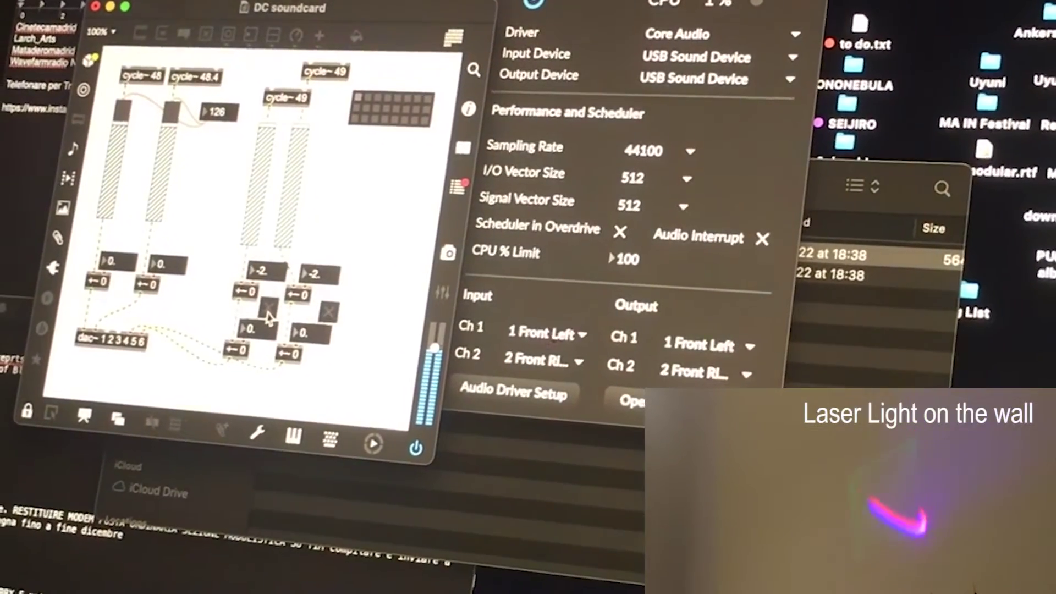
pyautogui.click(291, 288)
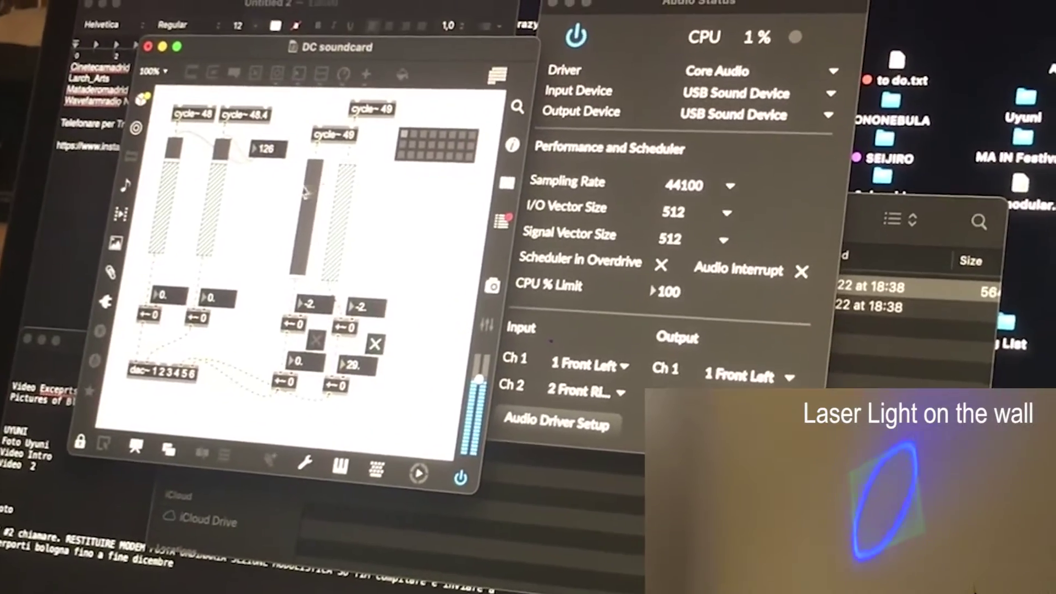
# Zero the cycle~ 49 slider and set the left offset number boxes near -0.01 and 0.
pyautogui.moveTo(305, 191); pyautogui.dragTo(307, 276)
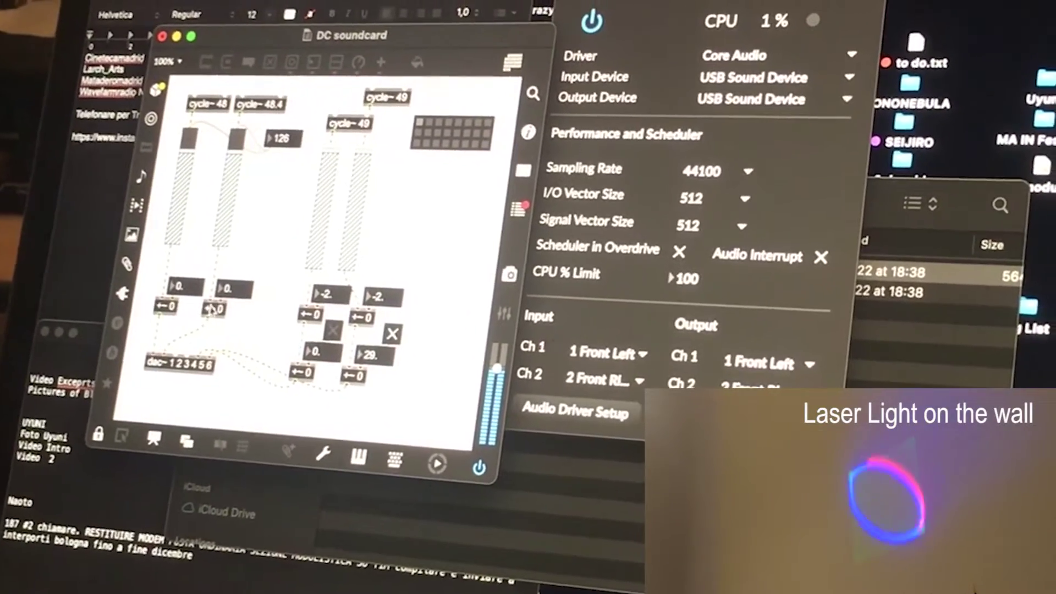
pyautogui.click(183, 287)
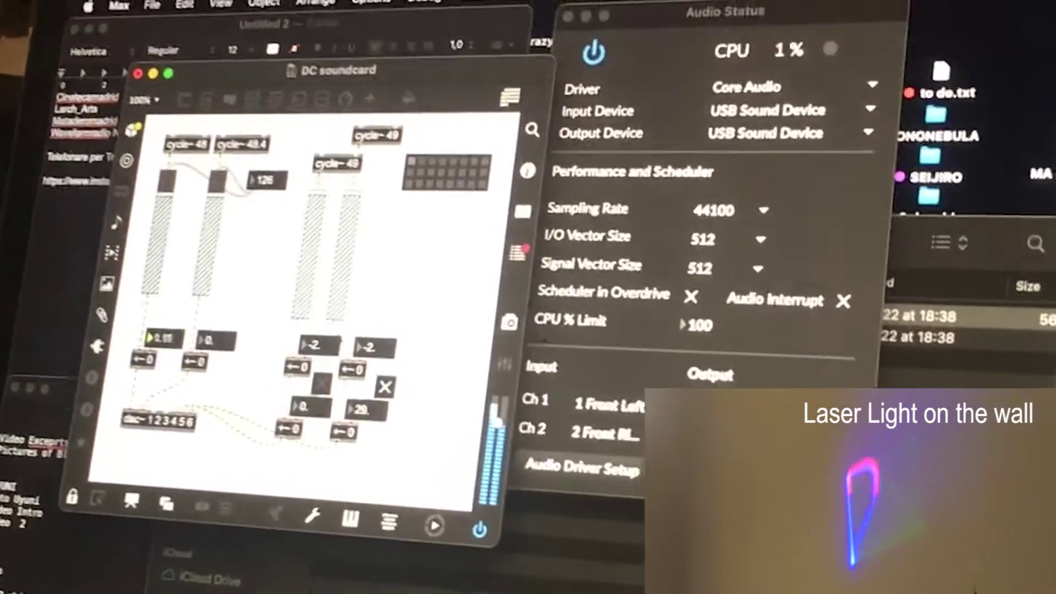
pyautogui.moveTo(186, 287); pyautogui.dragTo(185, 264)
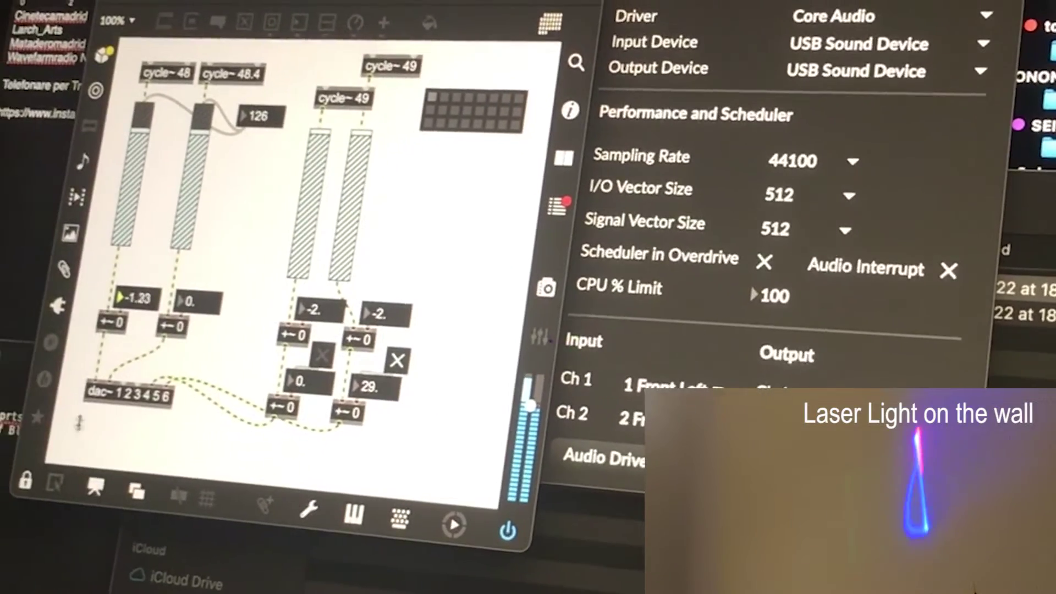
pyautogui.moveTo(123, 298); pyautogui.dragTo(122, 307)
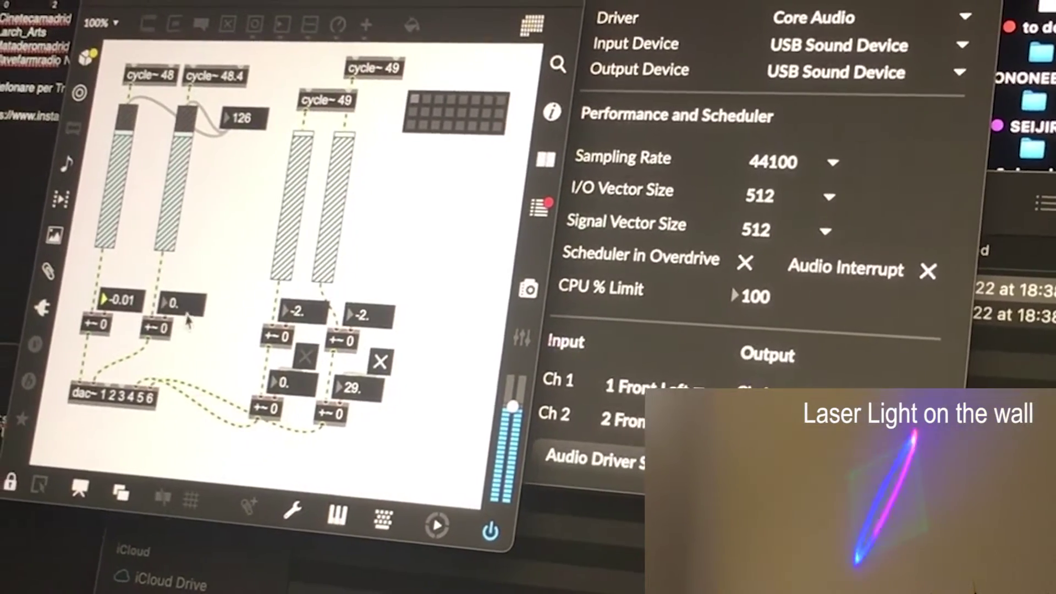
pyautogui.moveTo(166, 299); pyautogui.dragTo(186, 311)
pyautogui.moveTo(190, 305); pyautogui.dragTo(190, 298)
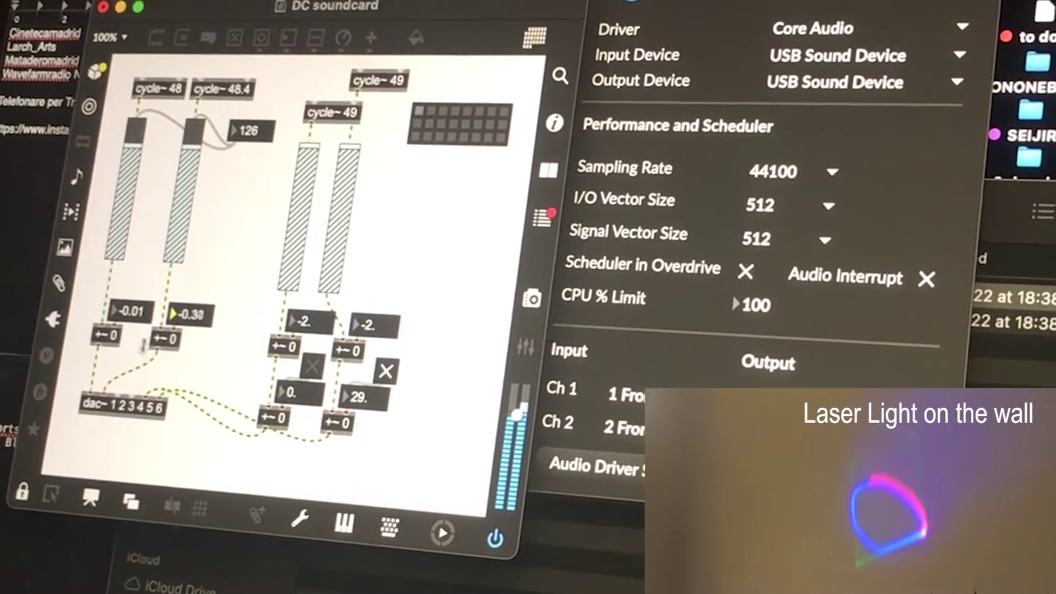